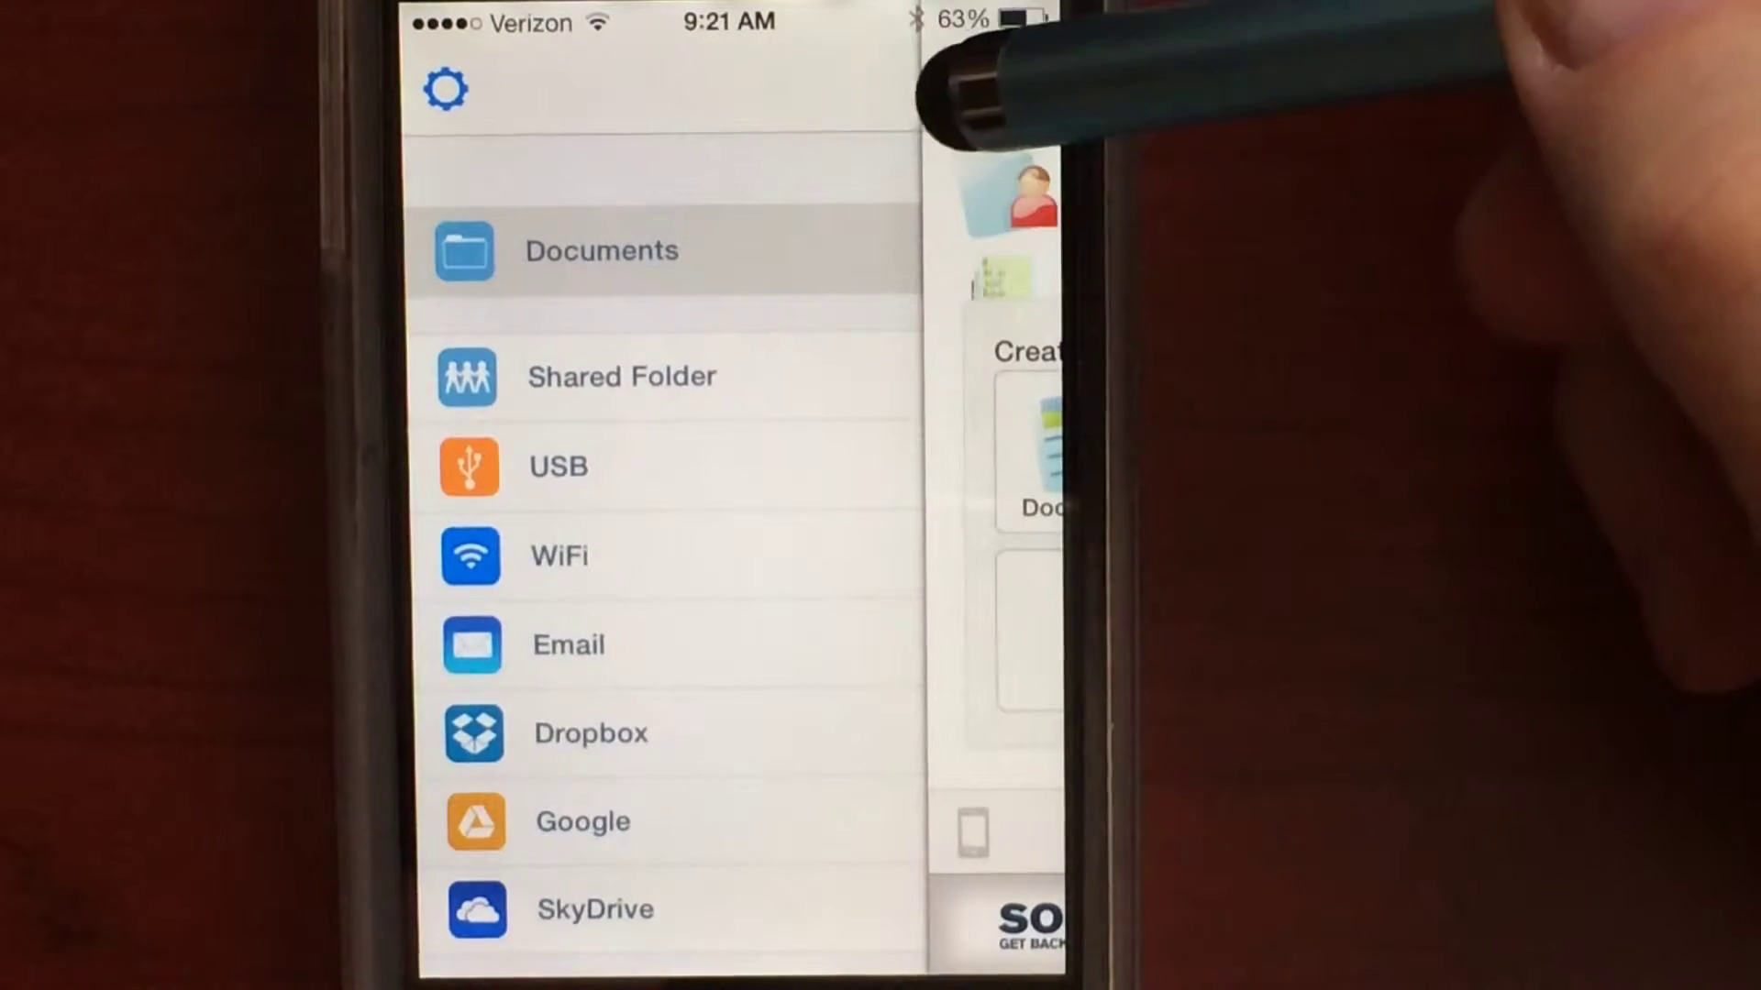
- Close the storage locations drawer, reopen and scroll it, then close it again
left_click(977, 89)
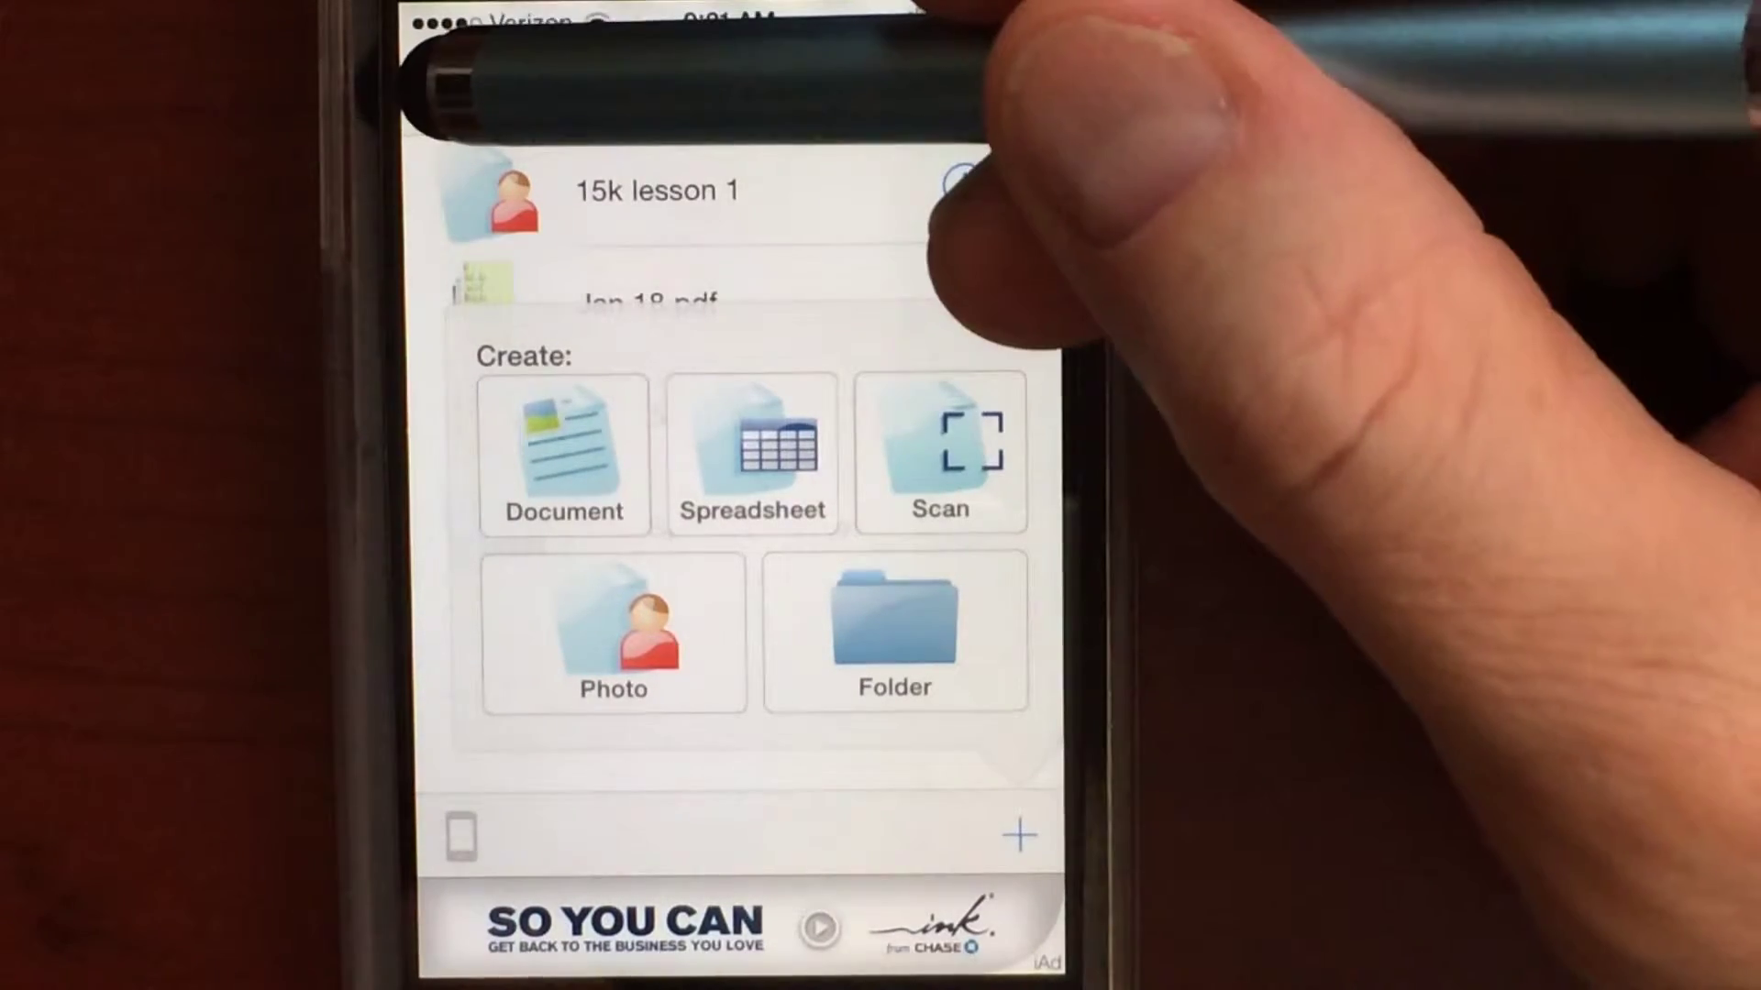
left_click(433, 87)
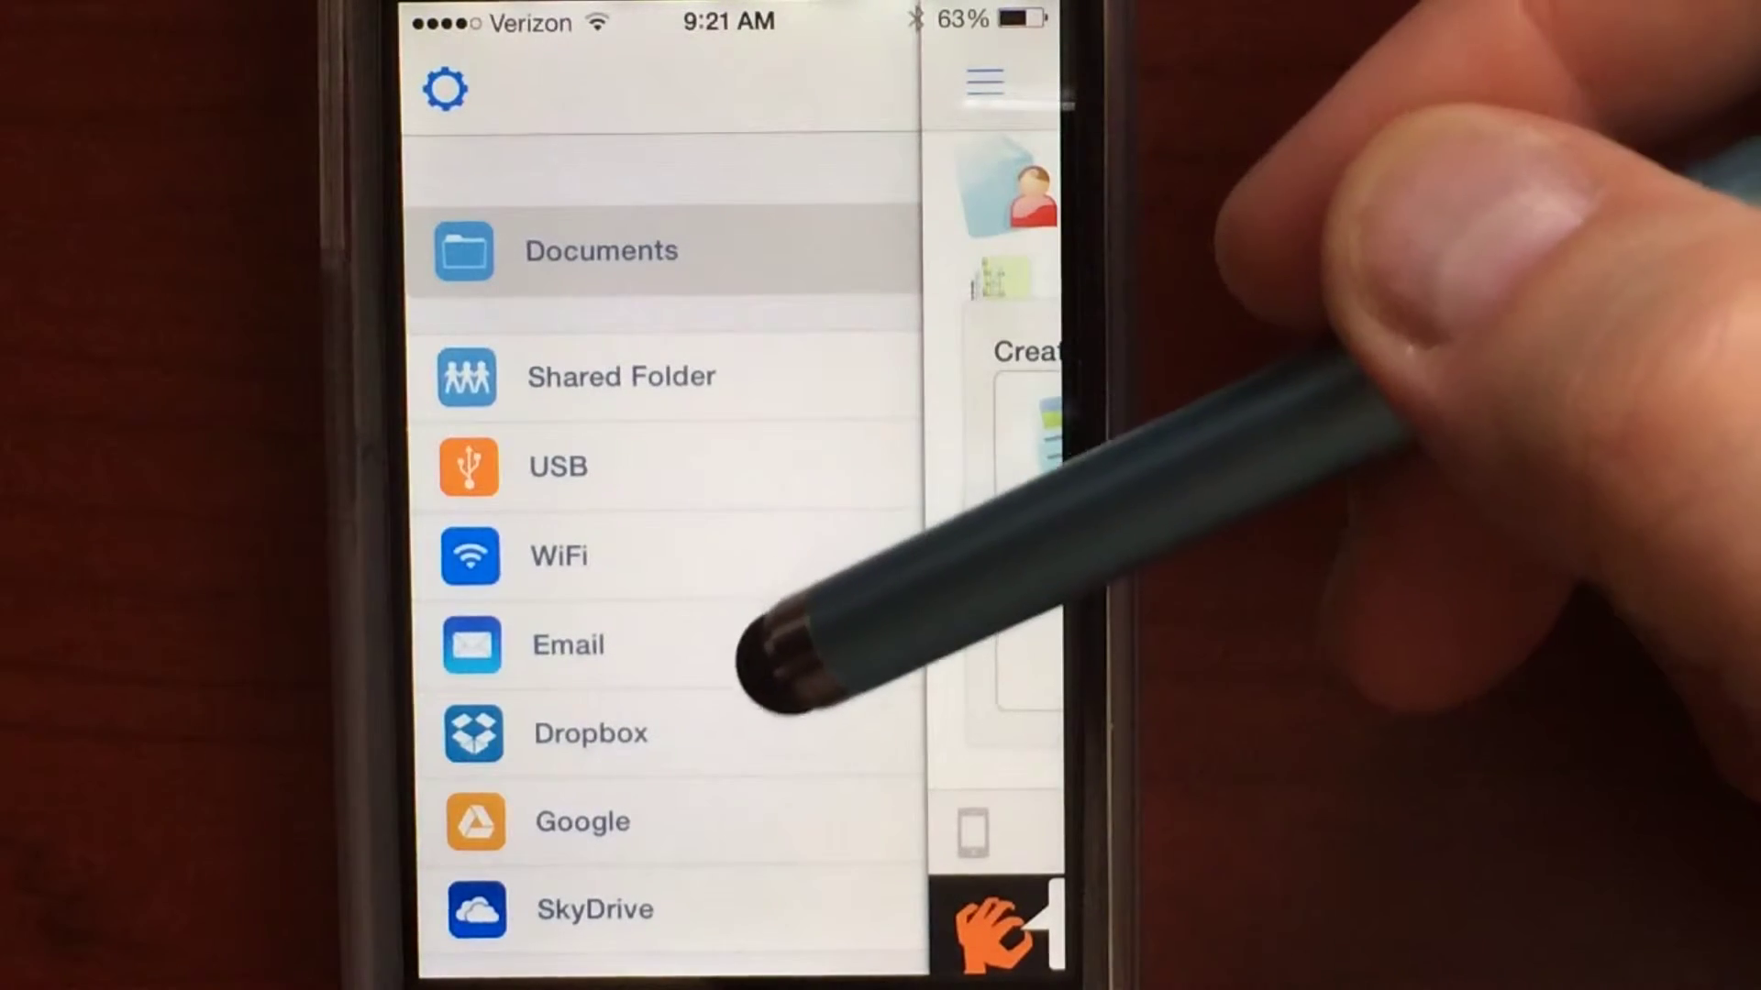
left_click_drag(786, 806, 785, 472)
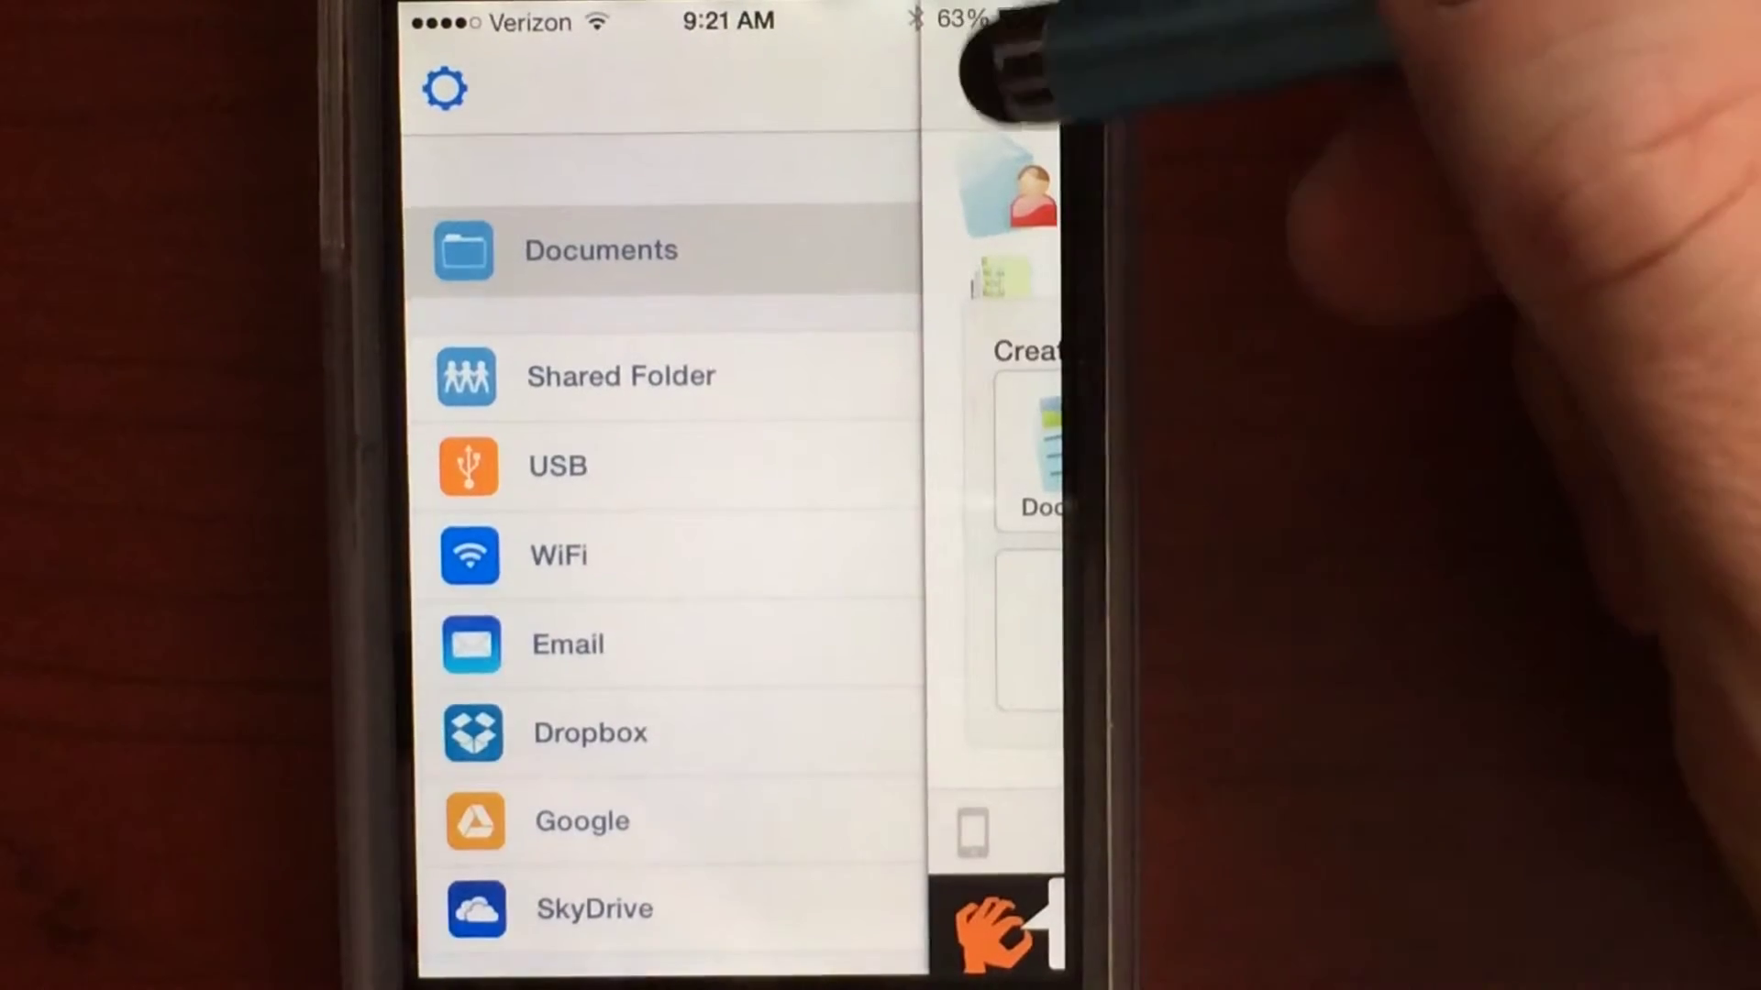
left_click(962, 94)
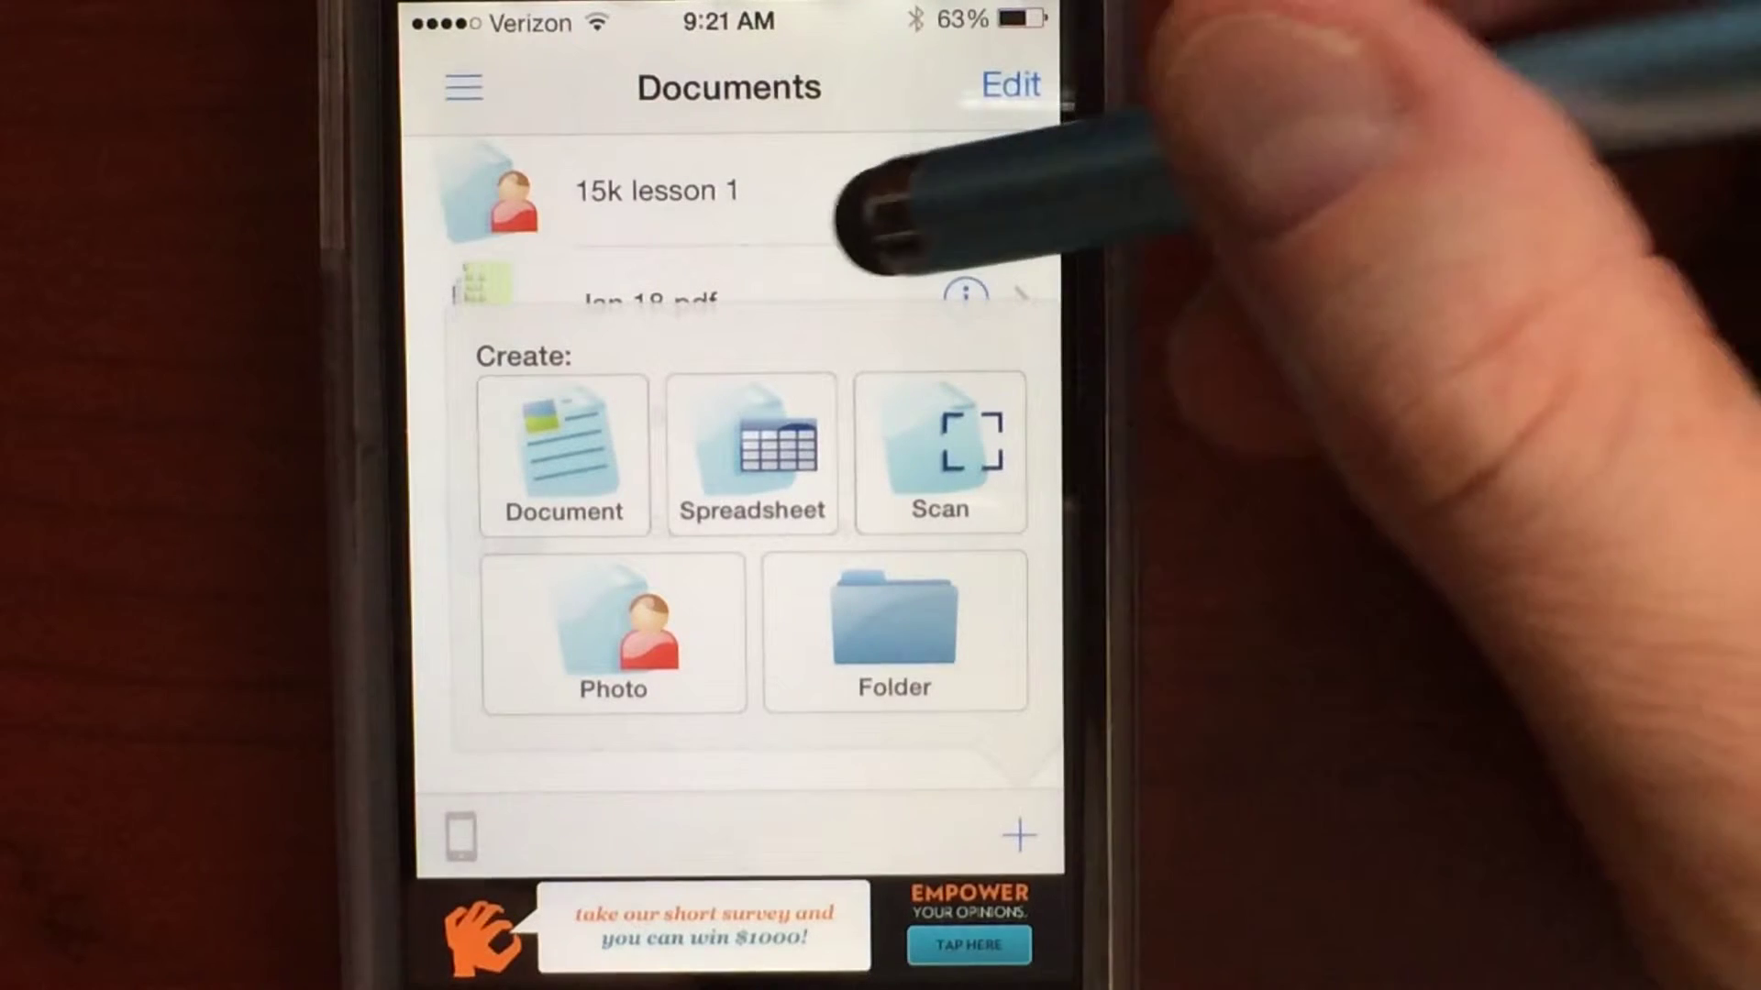
- Dismiss the storage menu and Create panel, then open Jan 18.pdf, the Rotary Volunteer Schedule
left_click(949, 192)
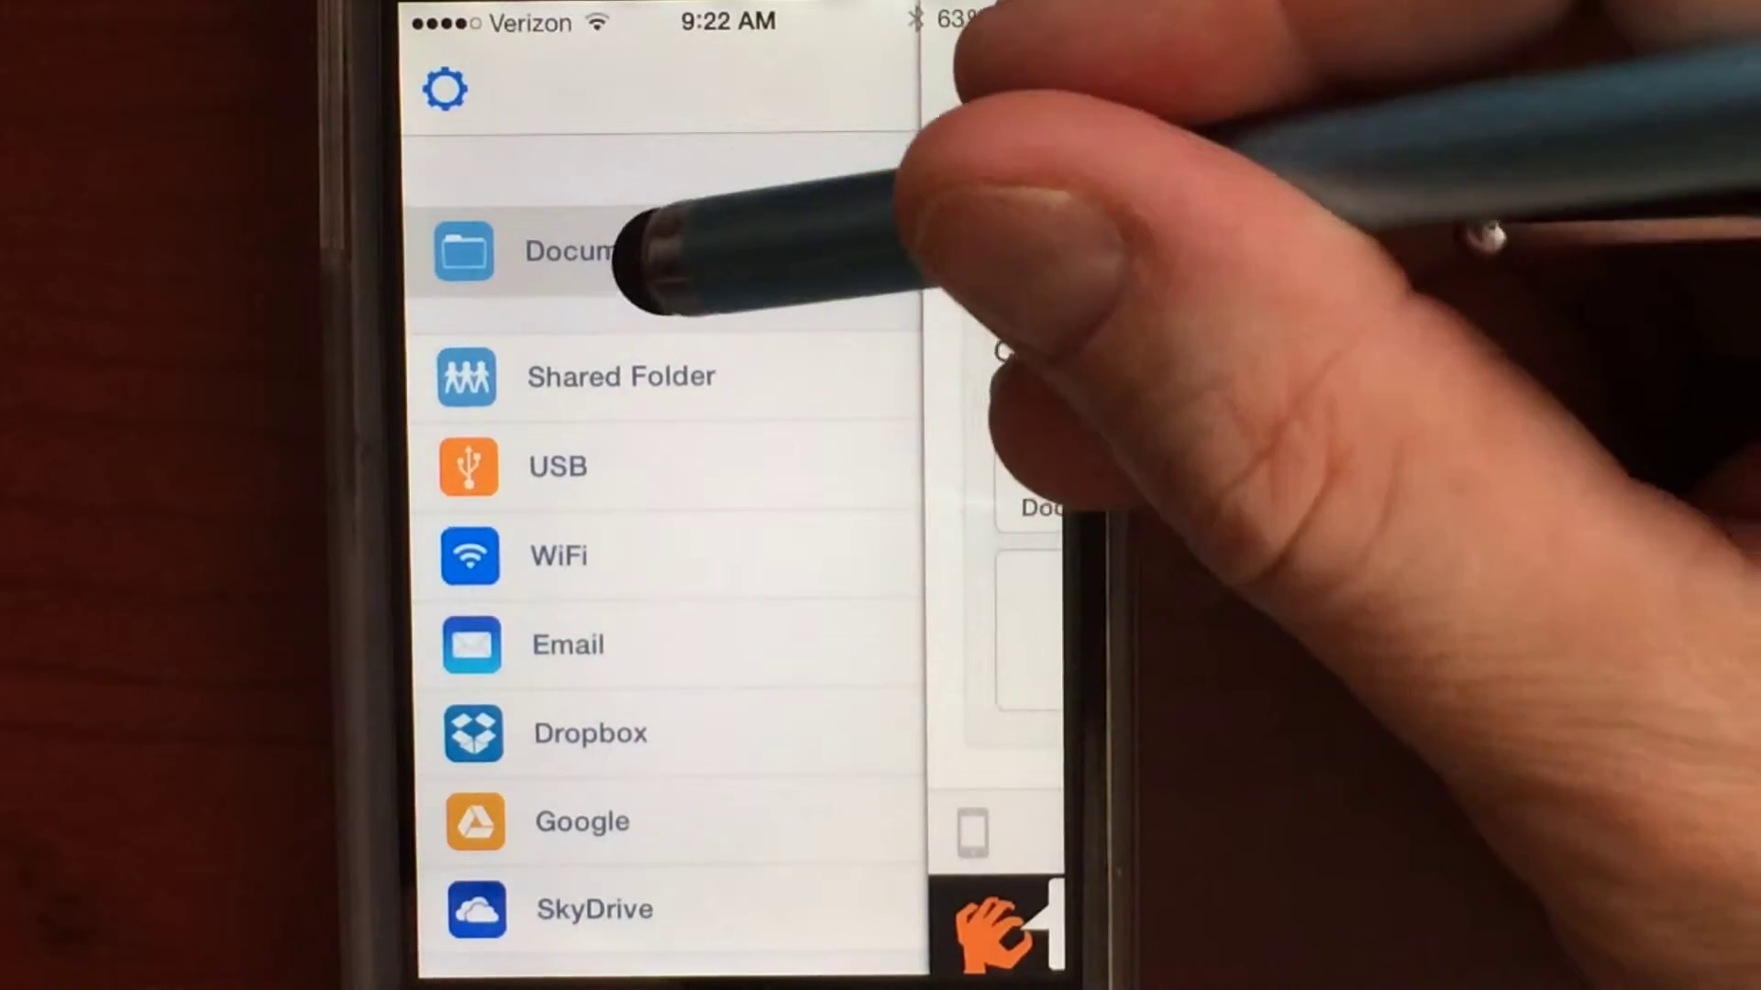
left_click(675, 253)
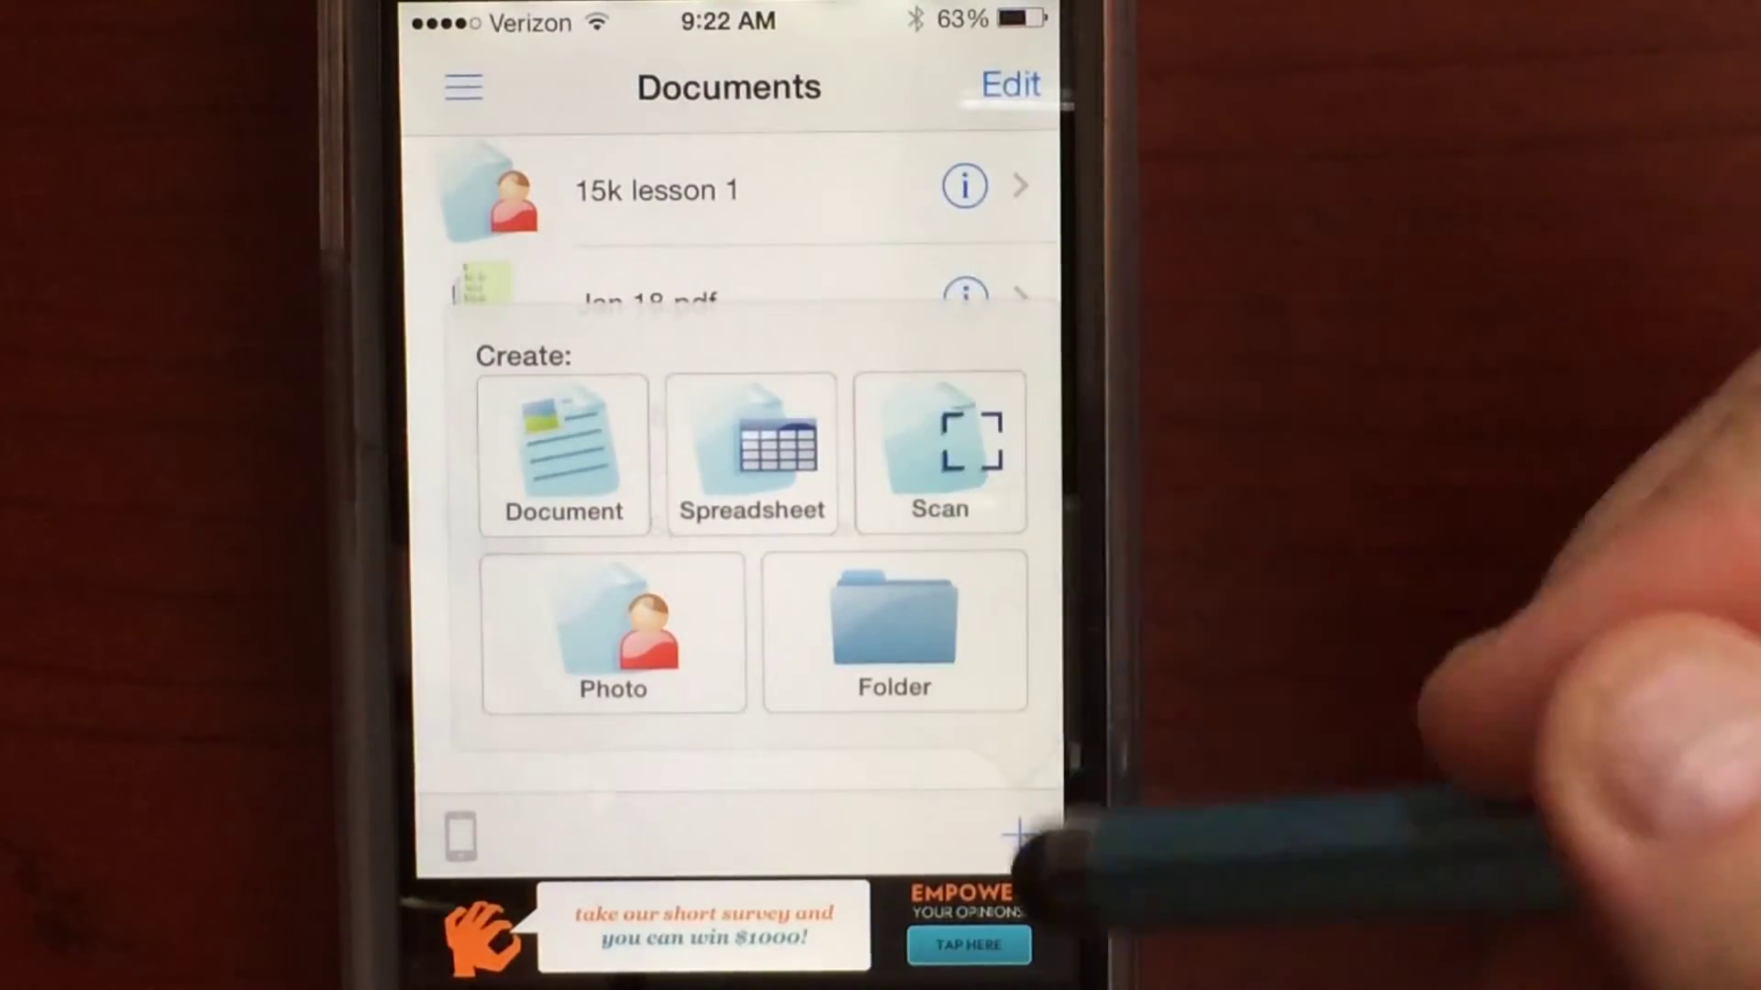
left_click(1015, 825)
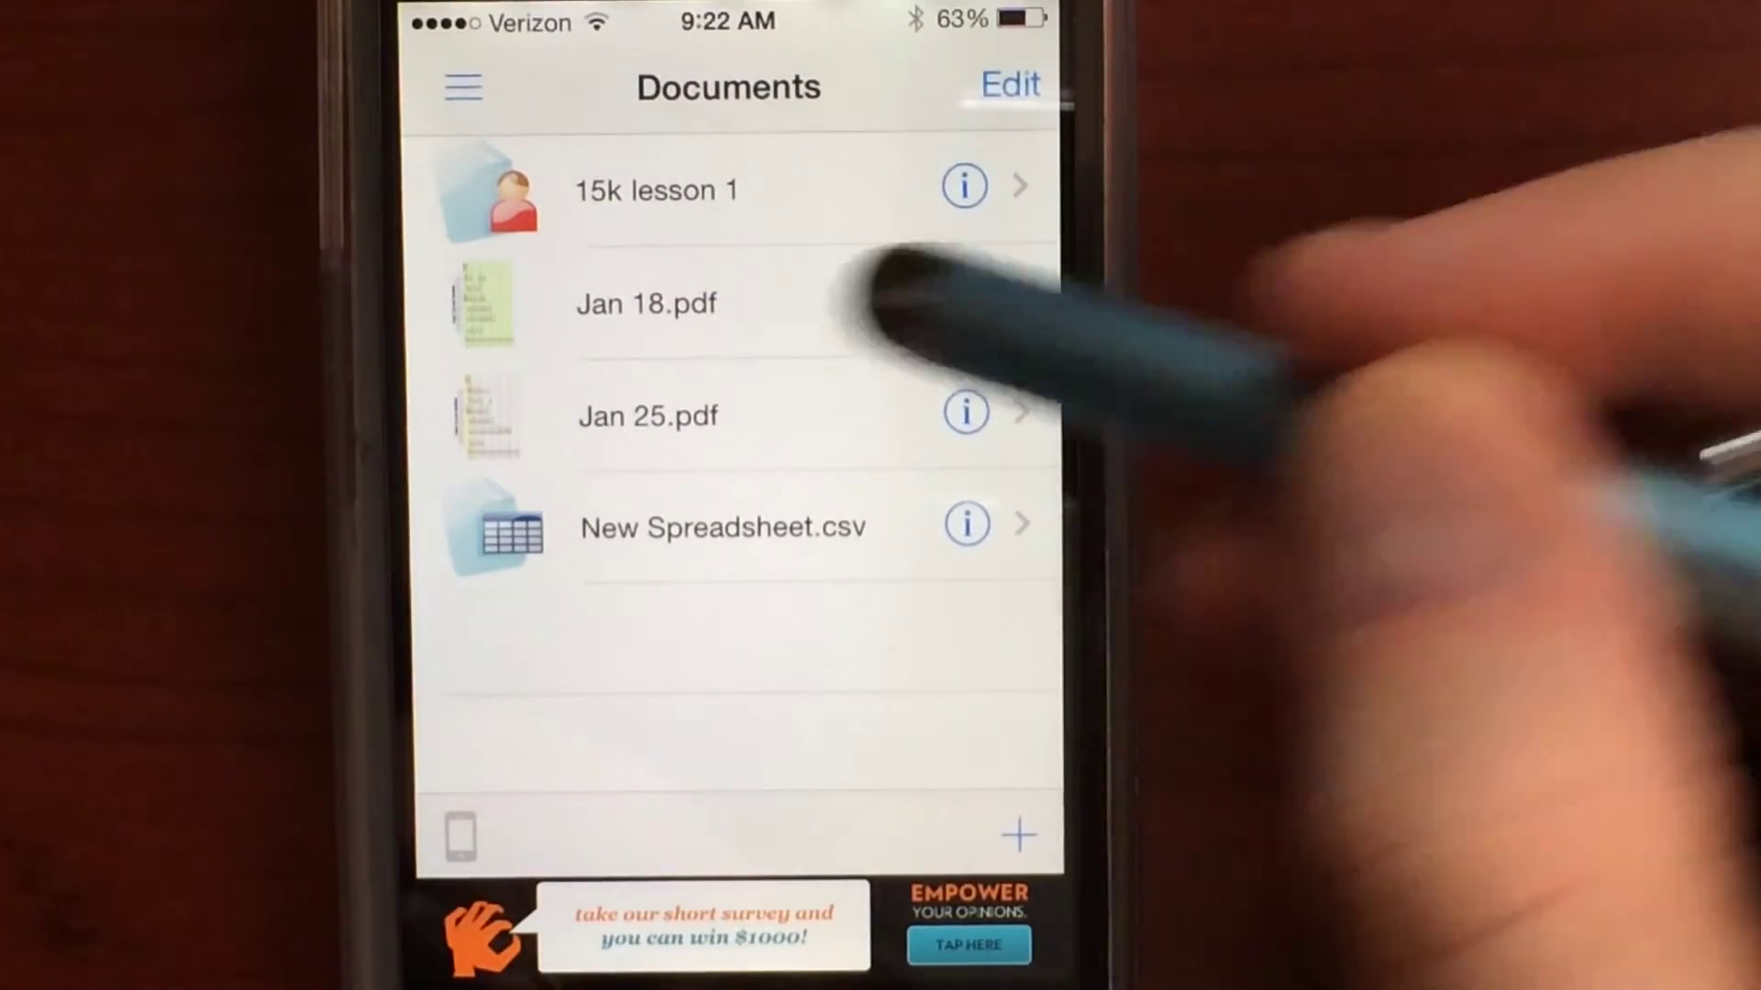
left_click(880, 304)
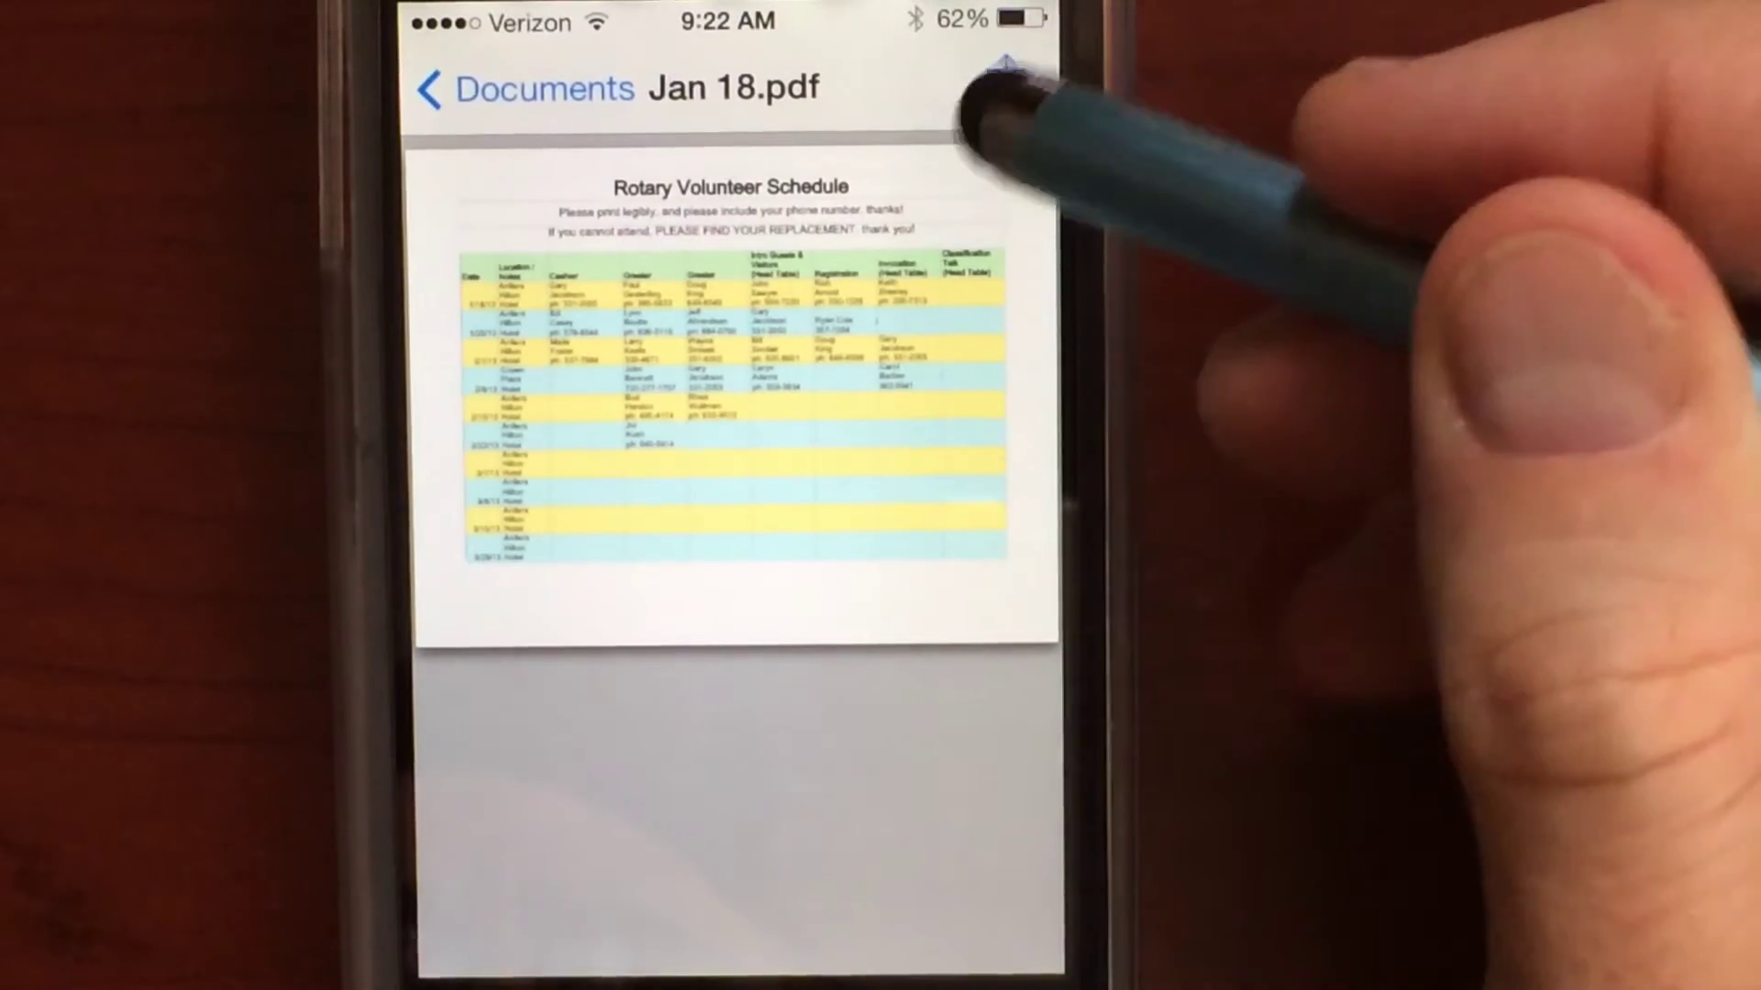
left_click(1005, 80)
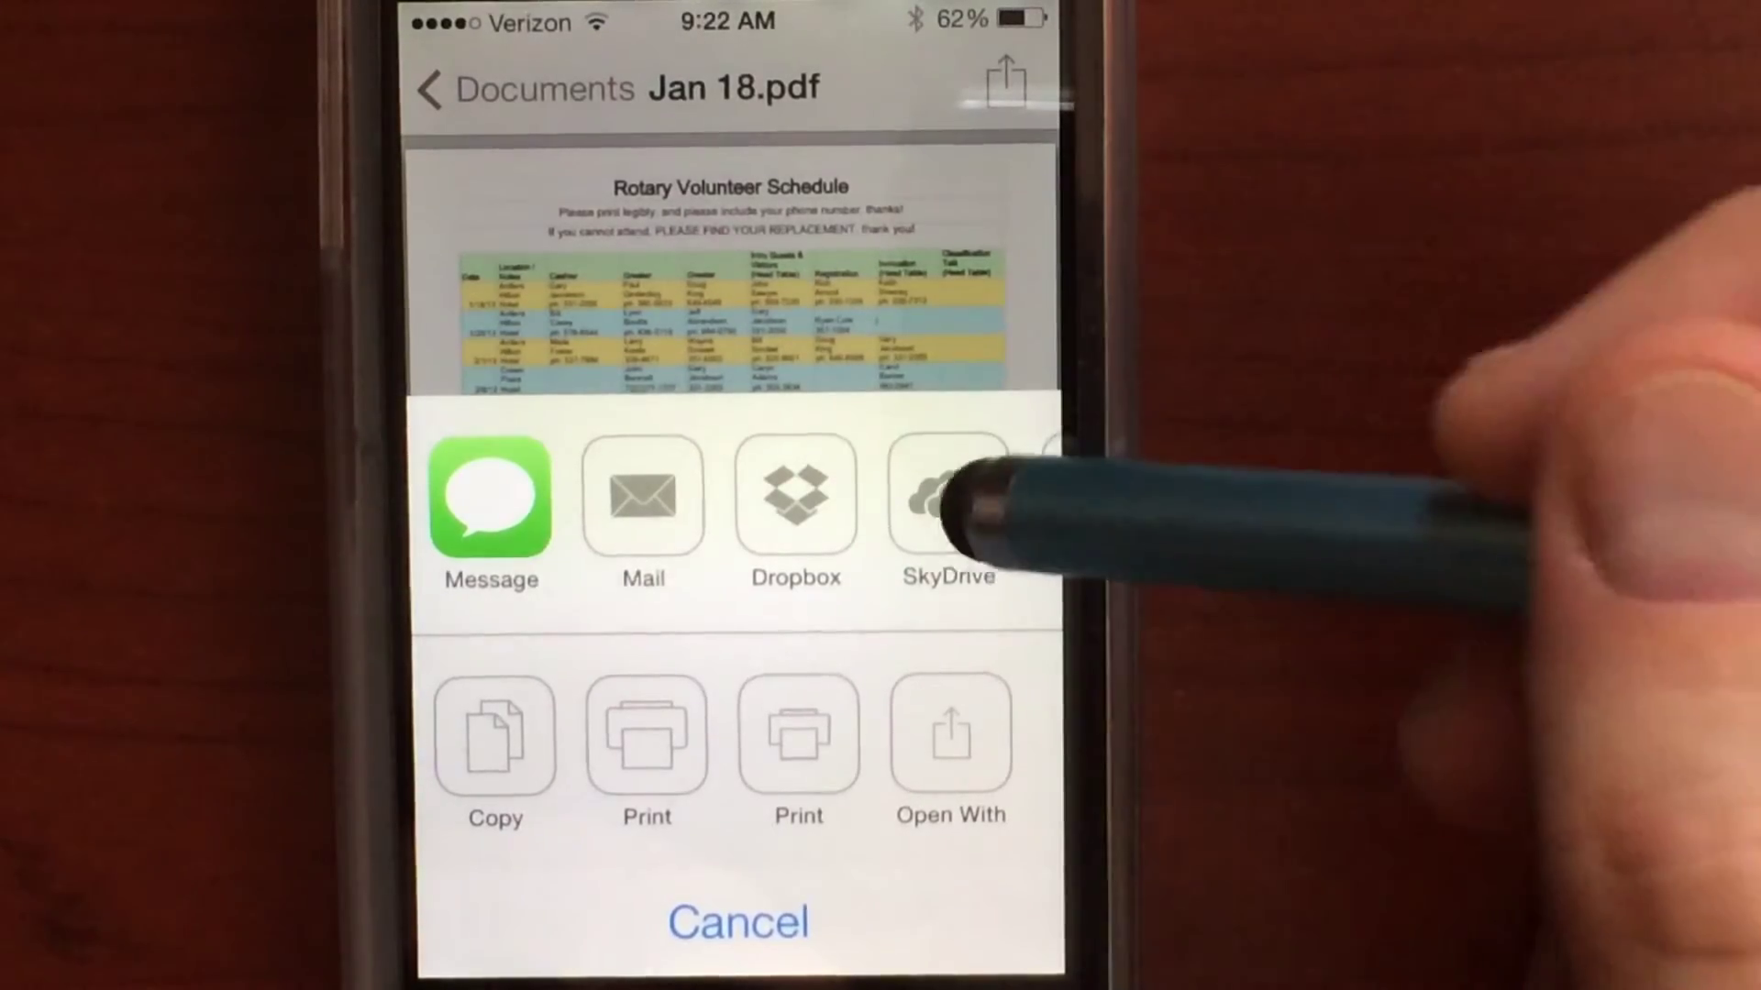
left_click_drag(936, 496, 440, 523)
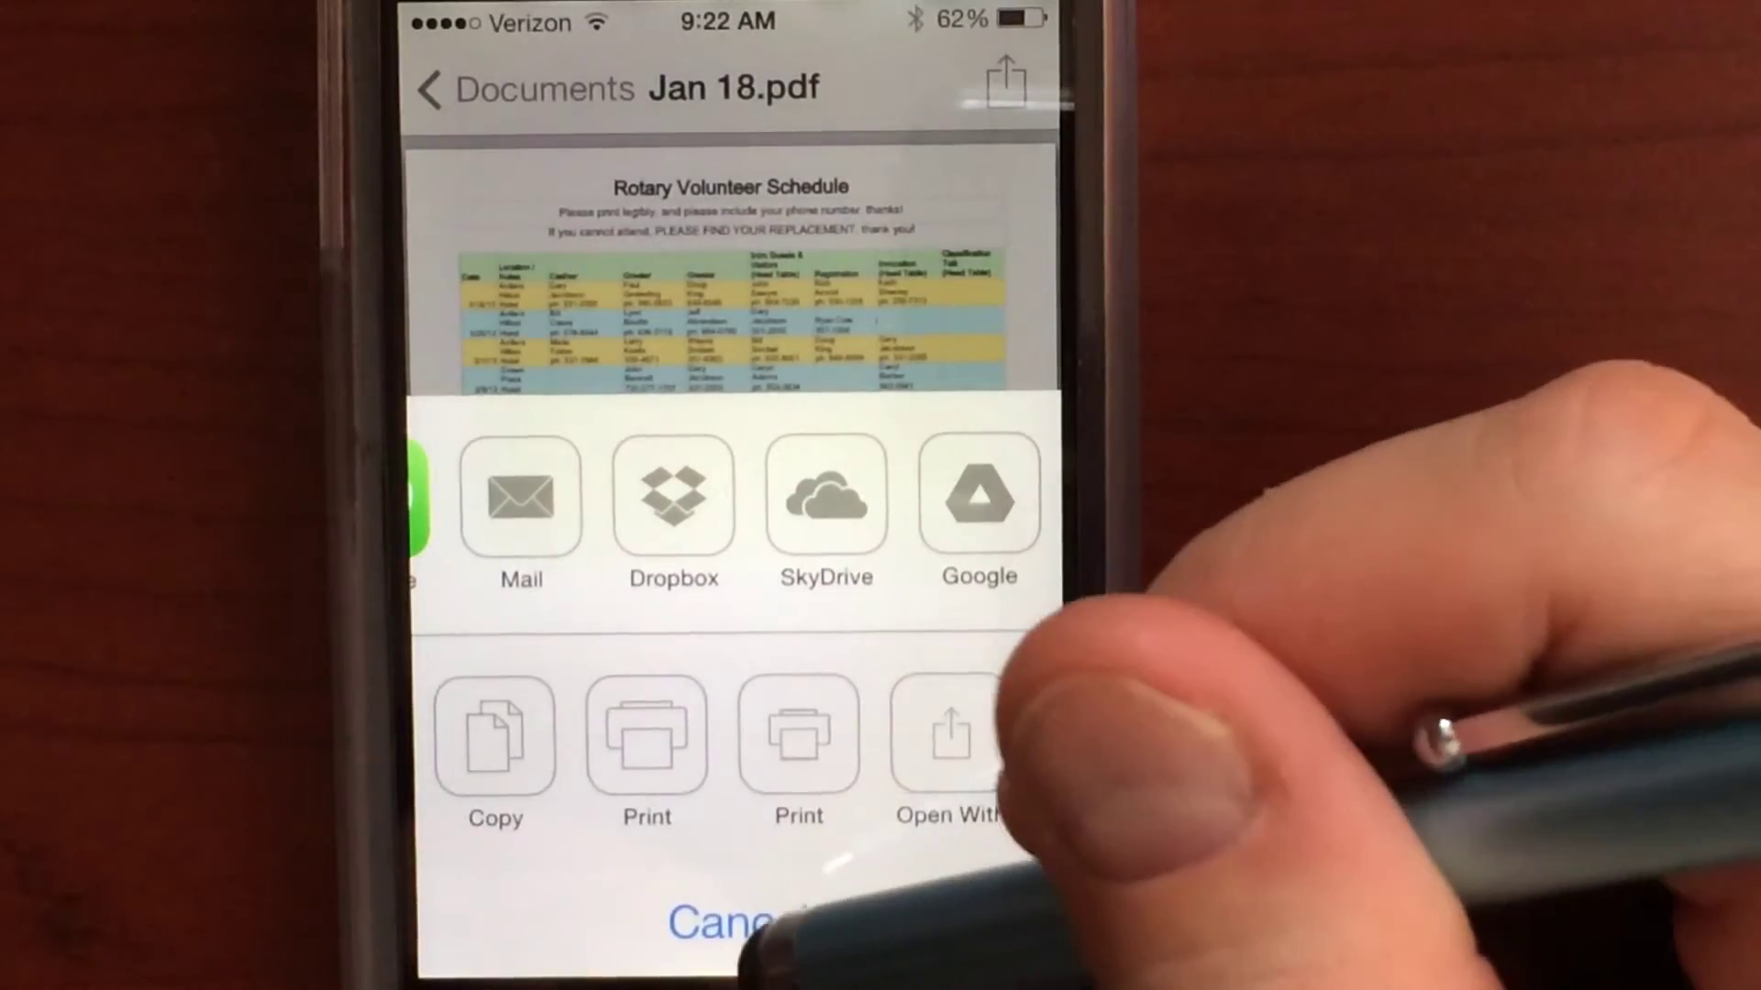
left_click(770, 922)
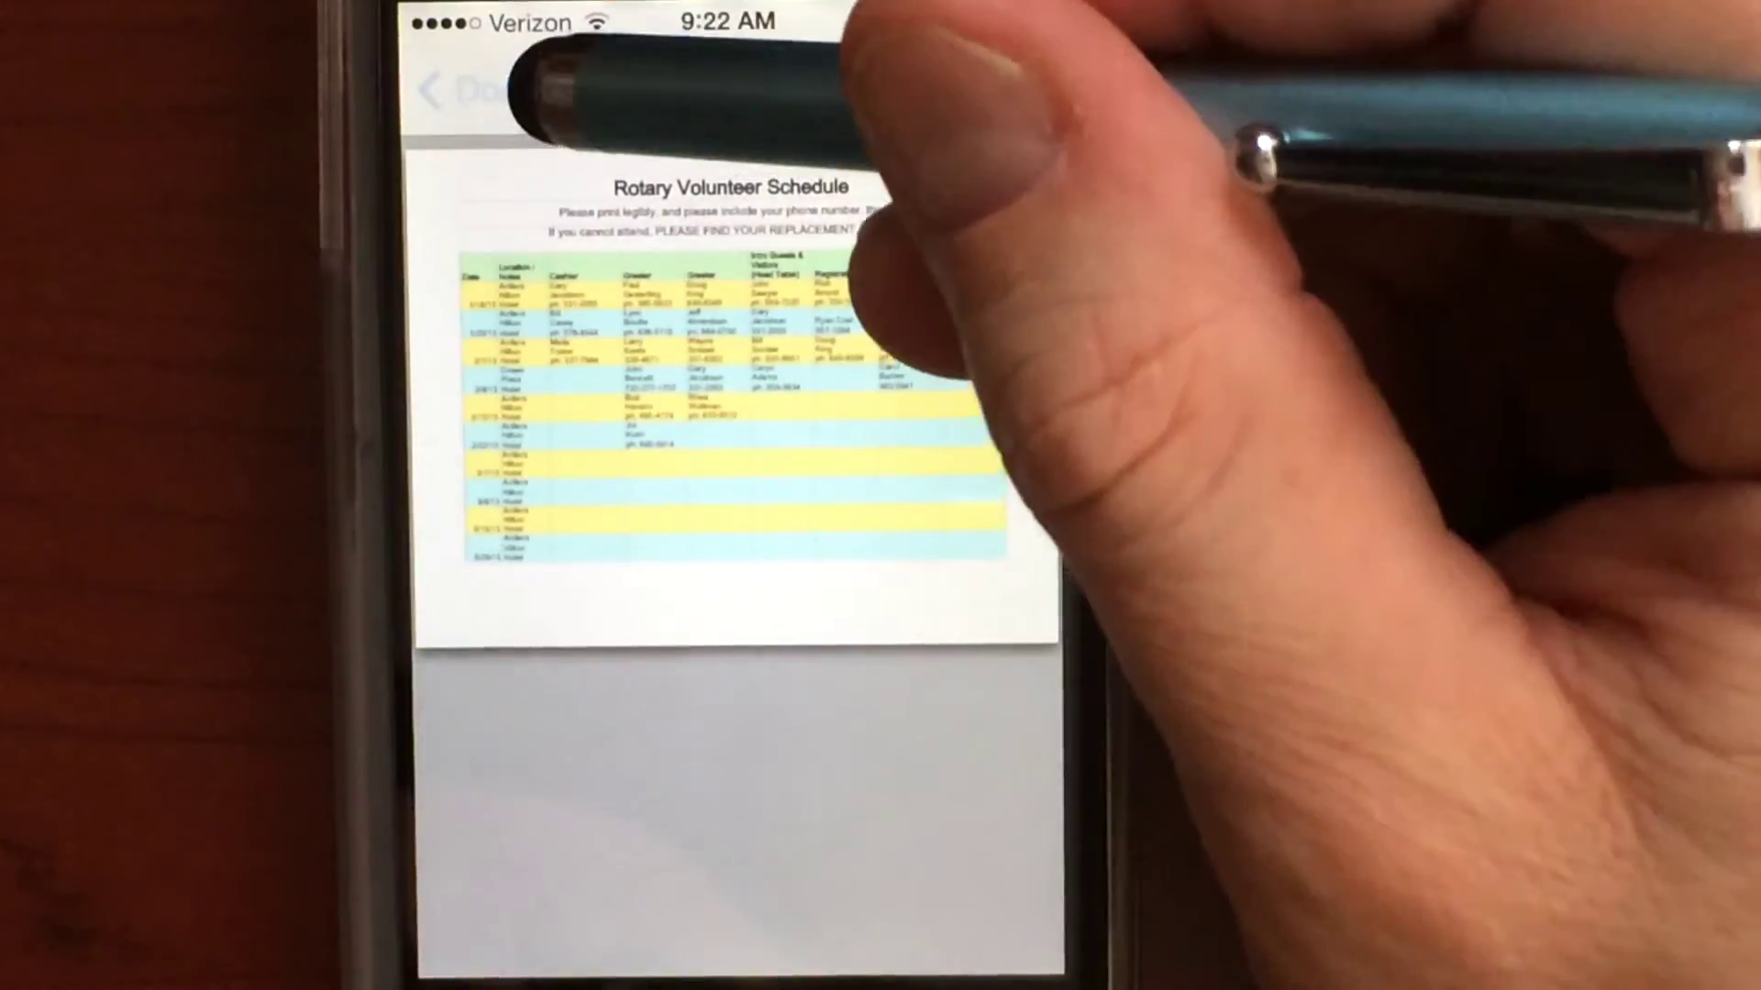
left_click(515, 88)
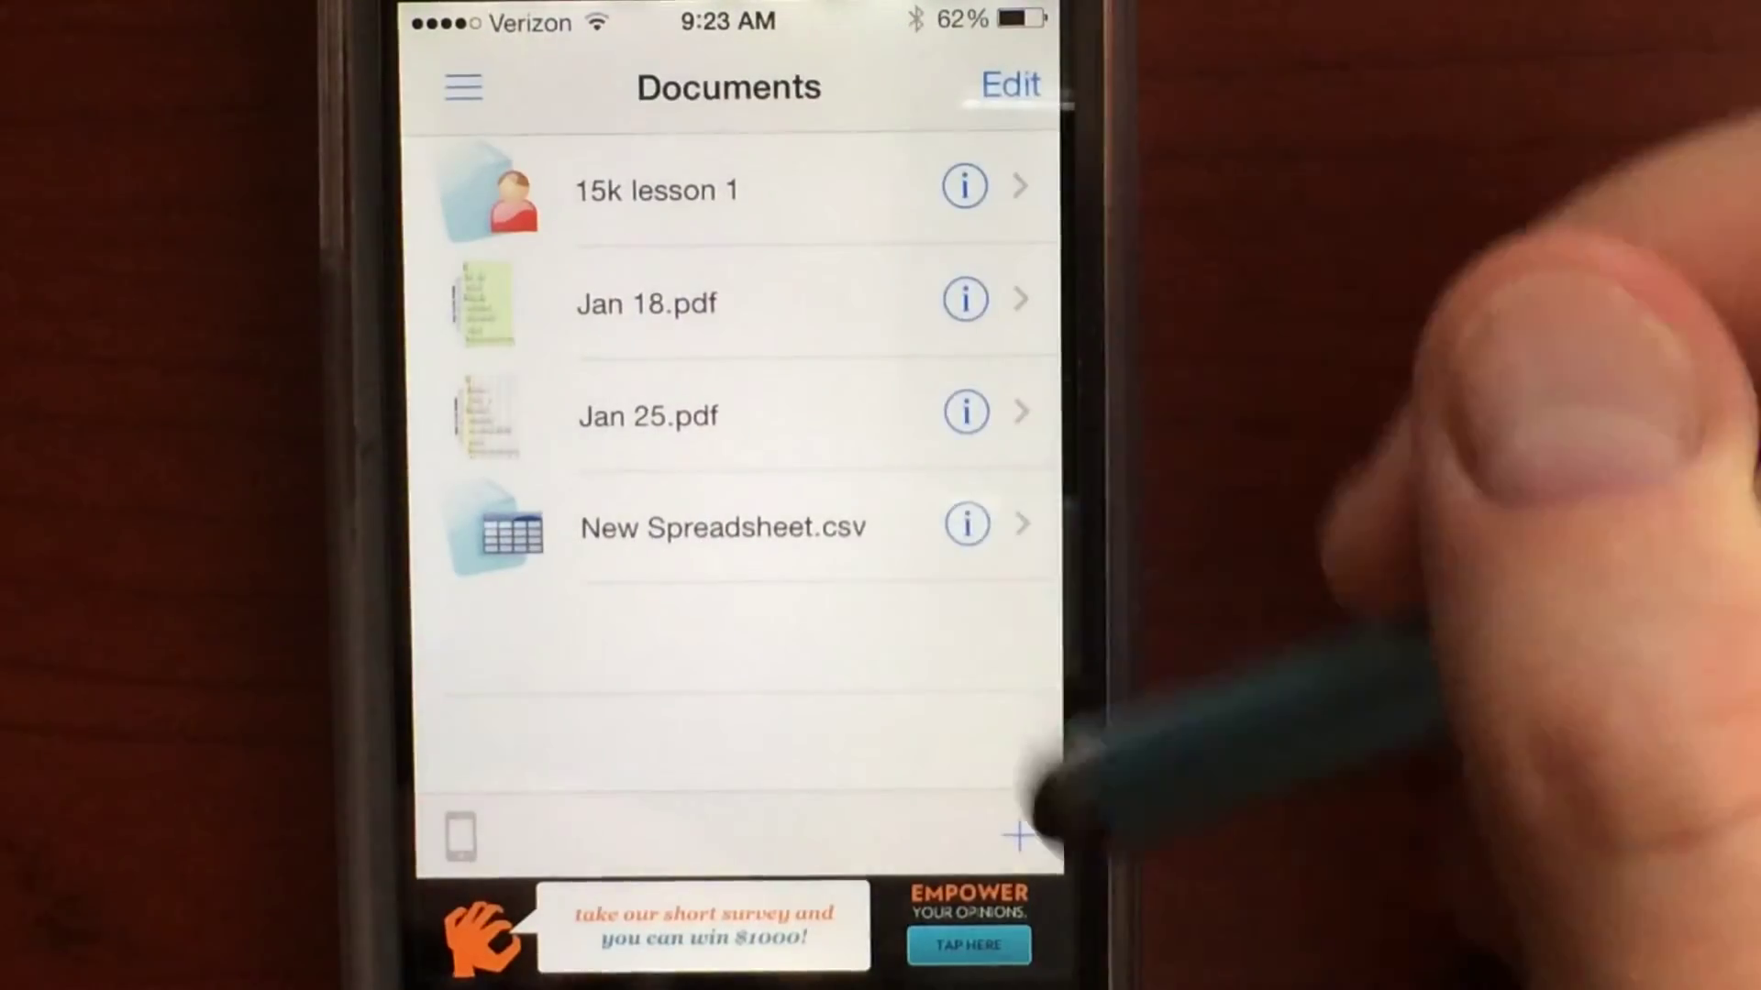
- Create a blank Spreadsheet from the Create panel and show its Formula Wizard functions
left_click(1018, 835)
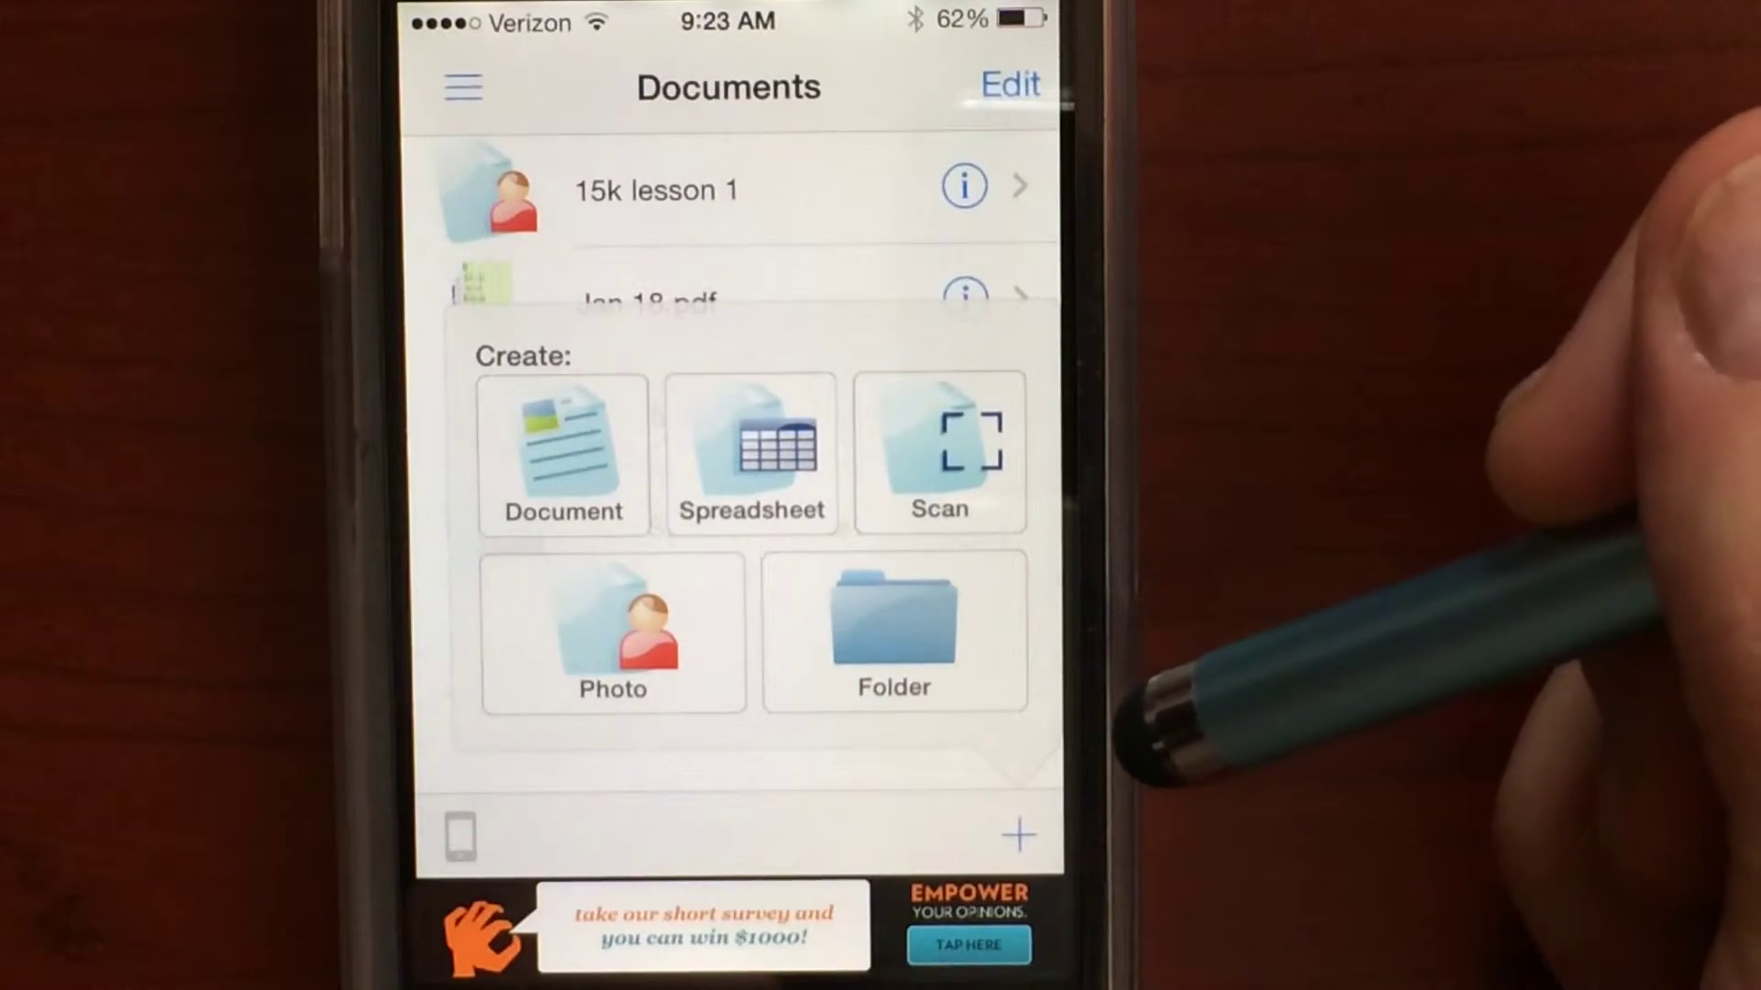
left_click(770, 453)
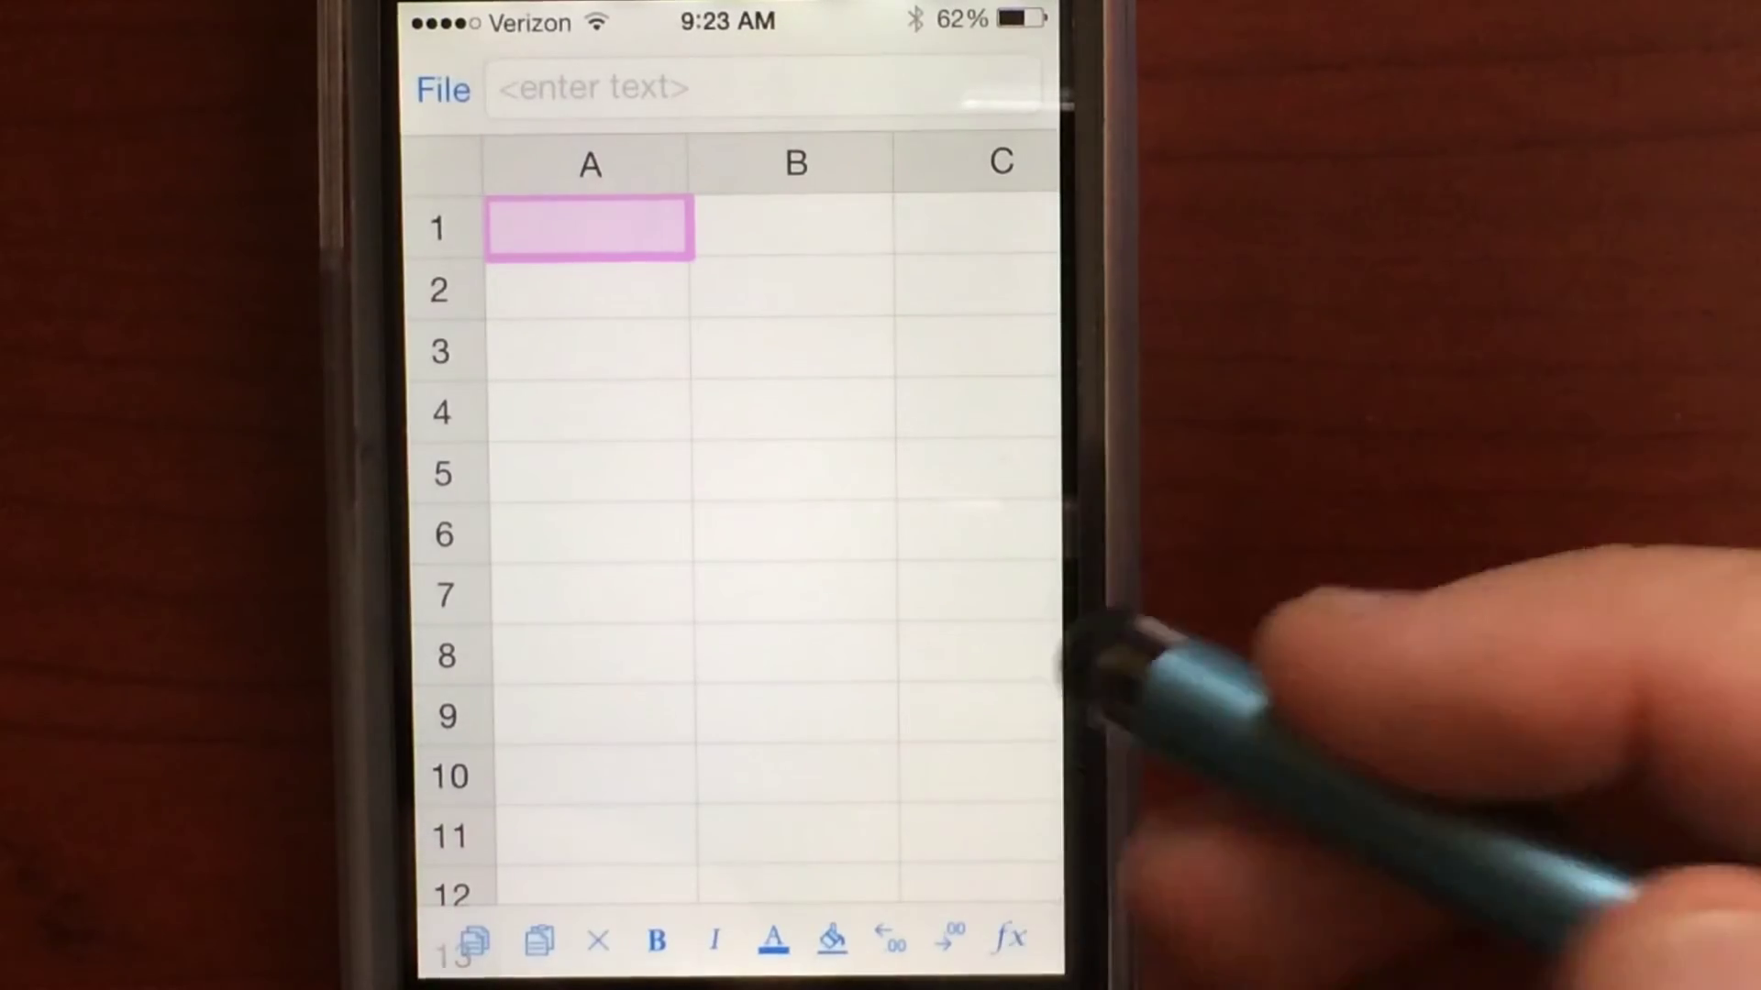
left_click(1012, 940)
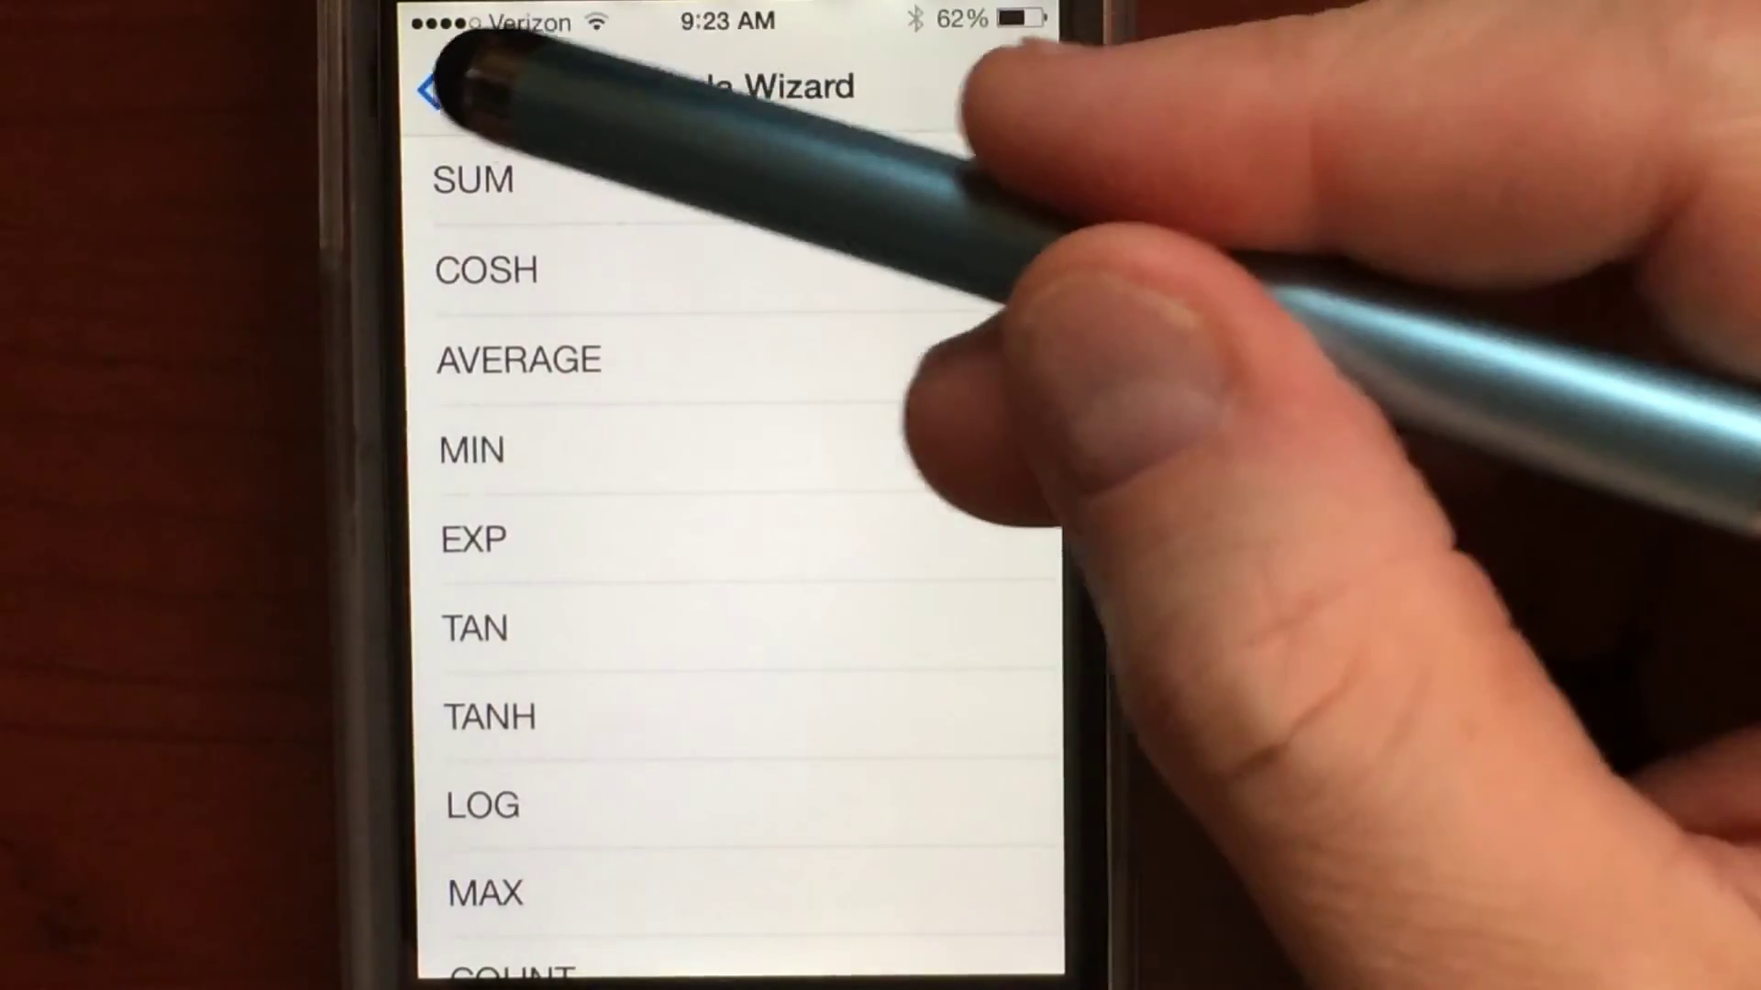
left_click(469, 89)
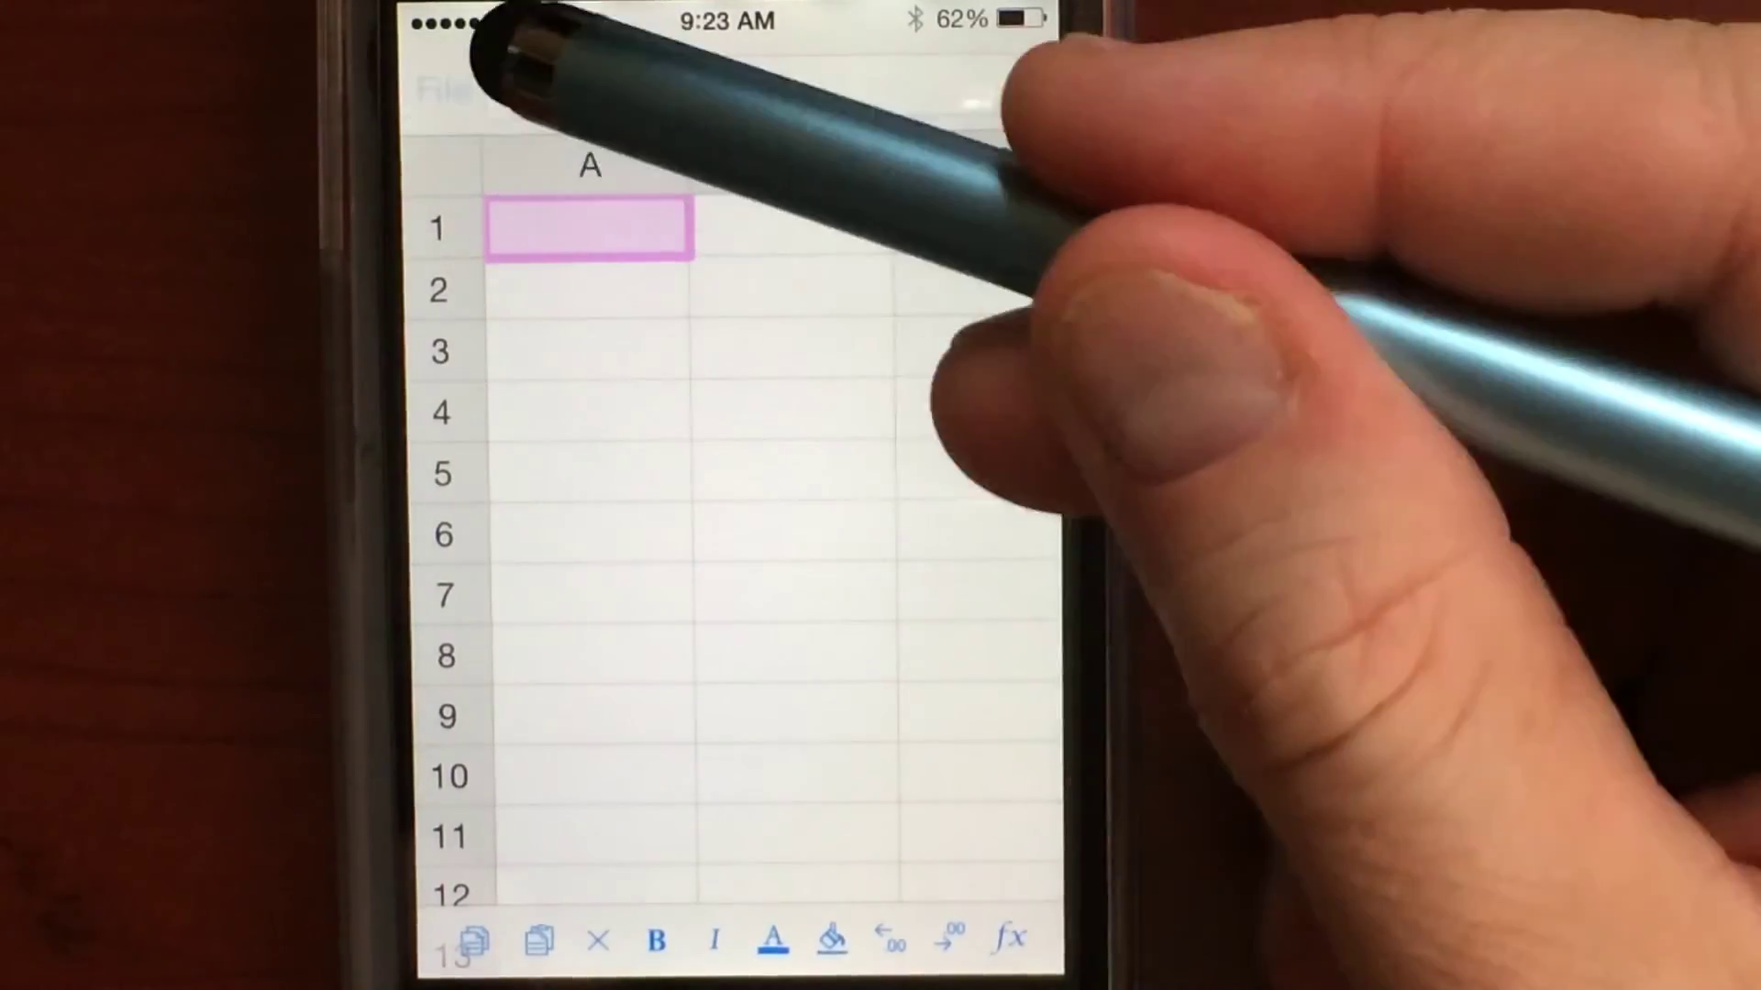
left_click(444, 88)
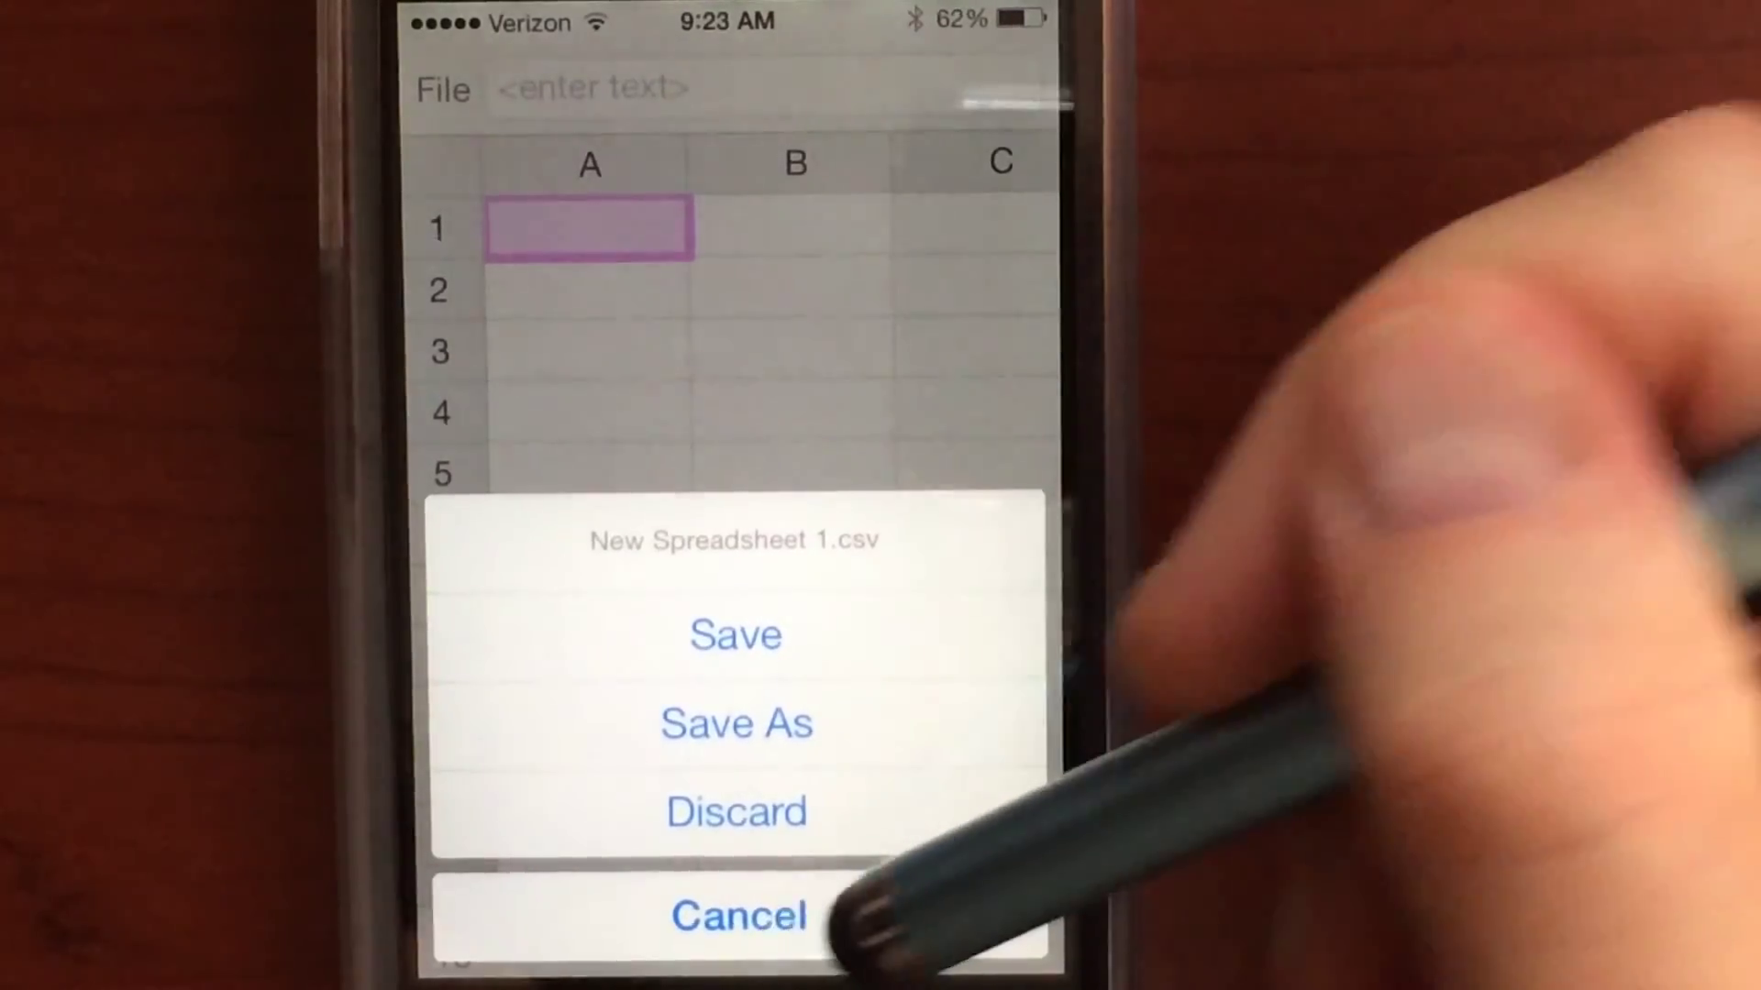
left_click(908, 916)
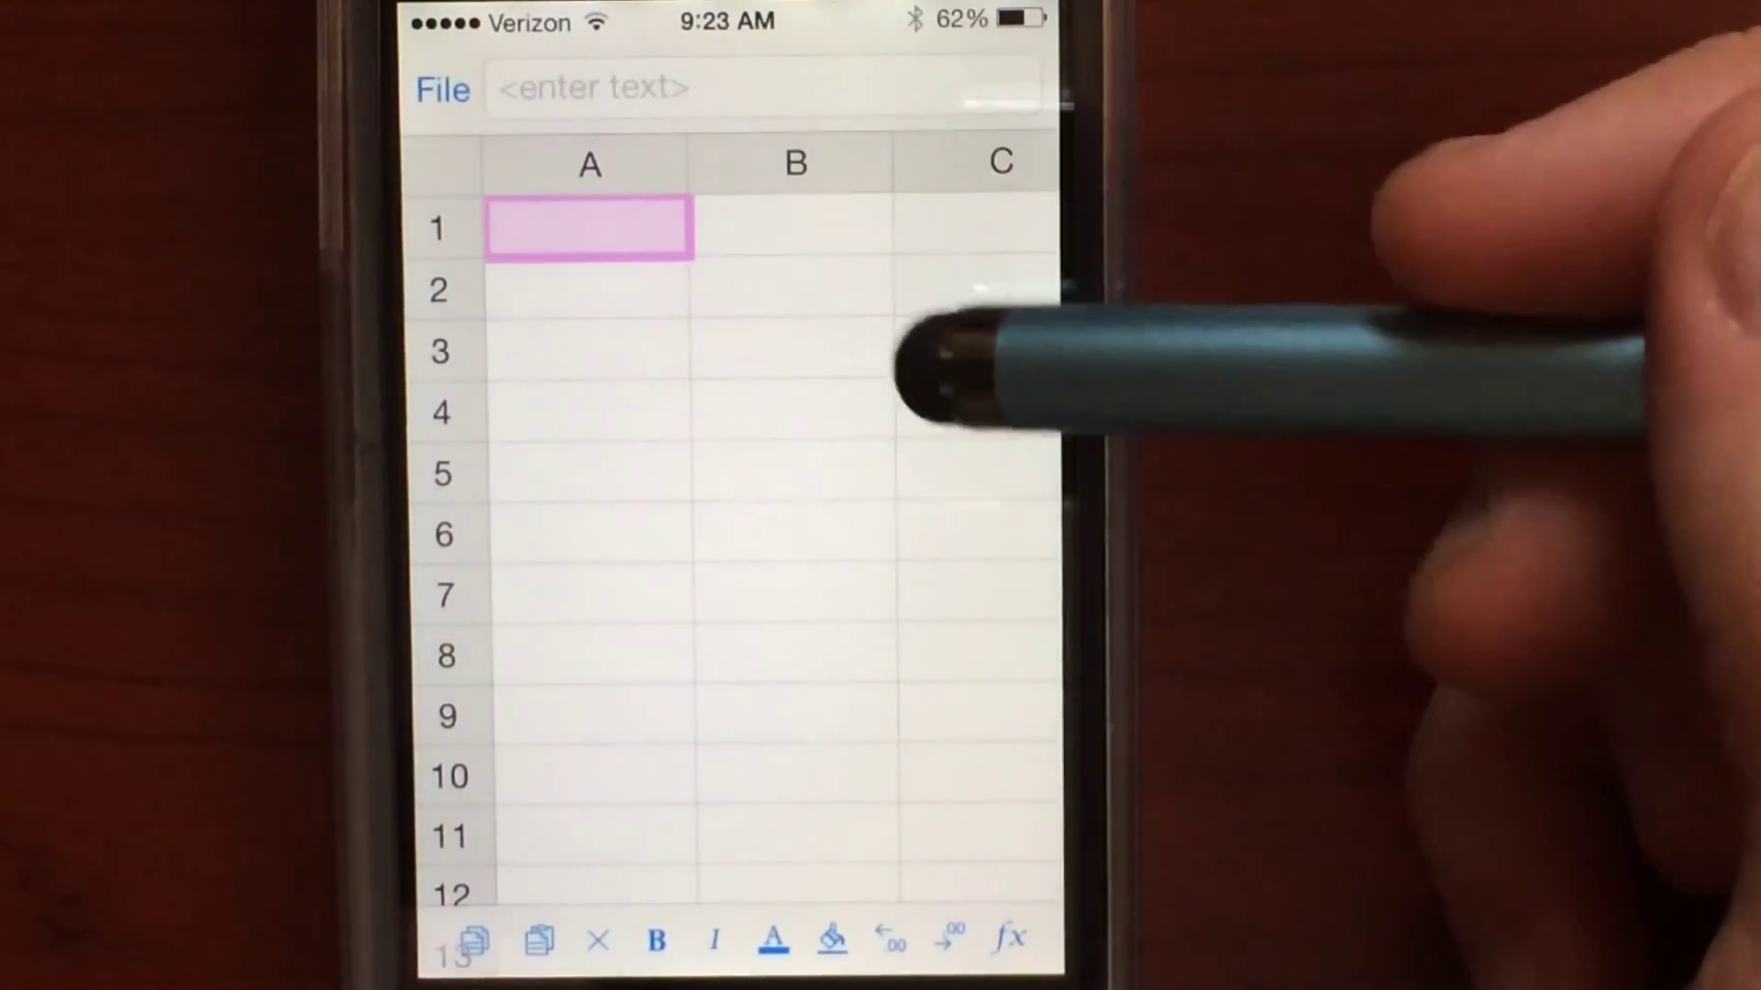